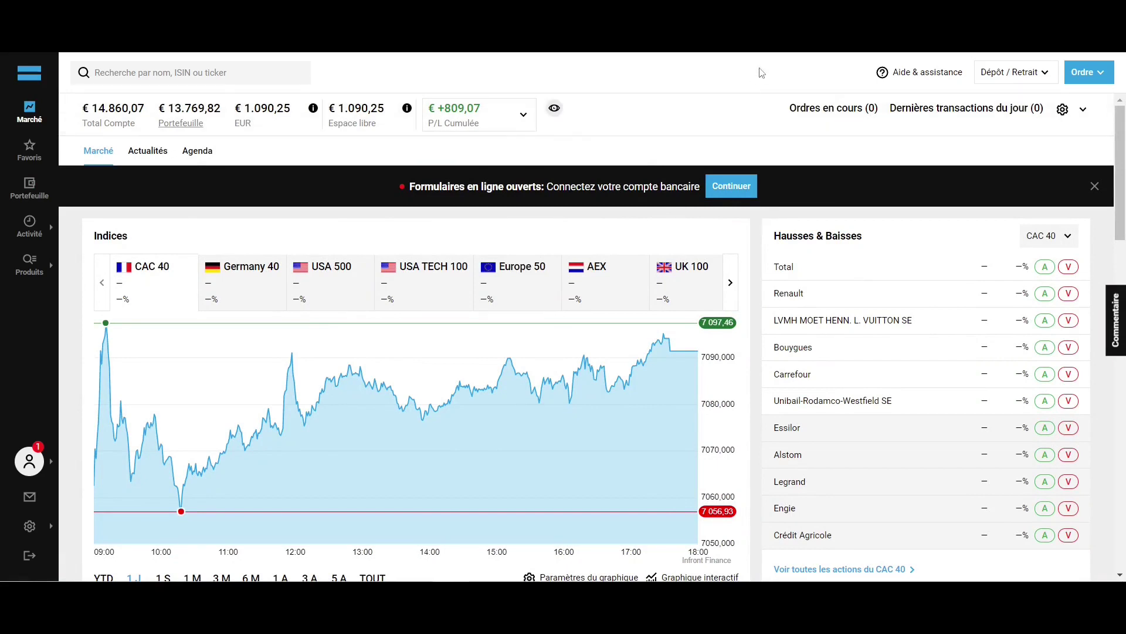
View the deposit and withdrawal options, and look through the news, agenda and currencies on the Marché page.
click(949, 80)
click(1004, 78)
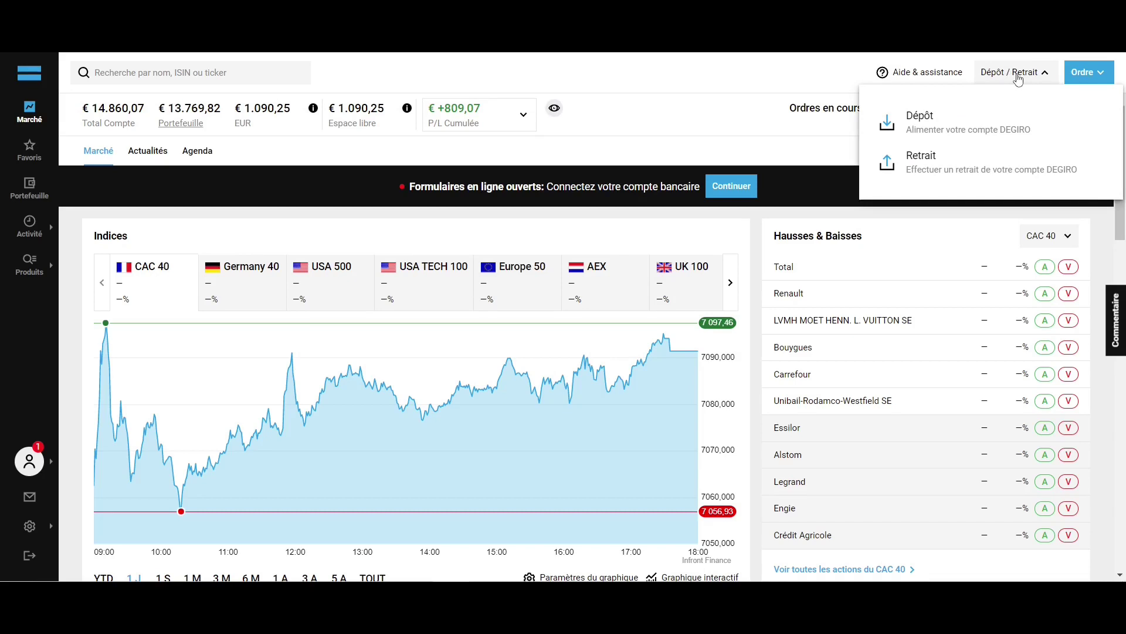
click(1019, 77)
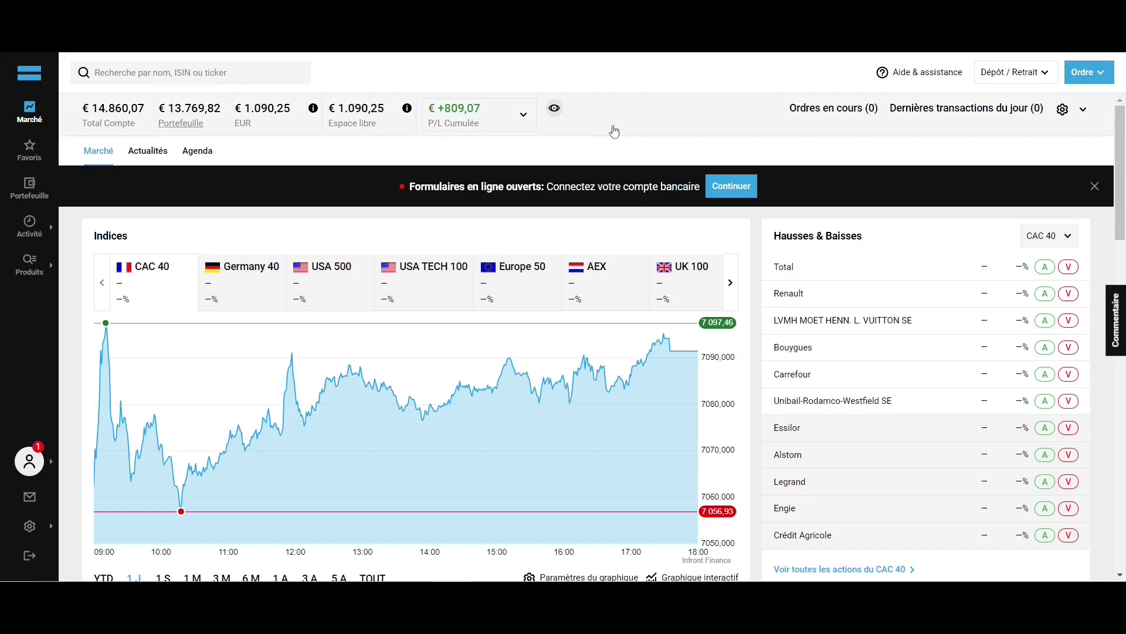
scroll(748, 238, down, 5)
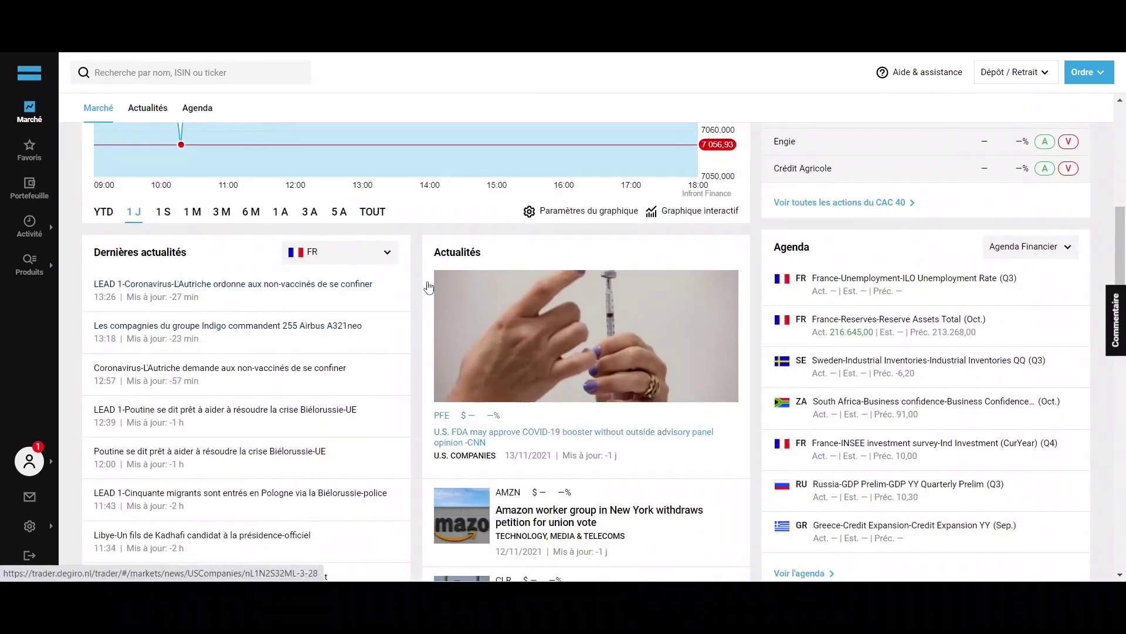
scroll(407, 288, down, 4)
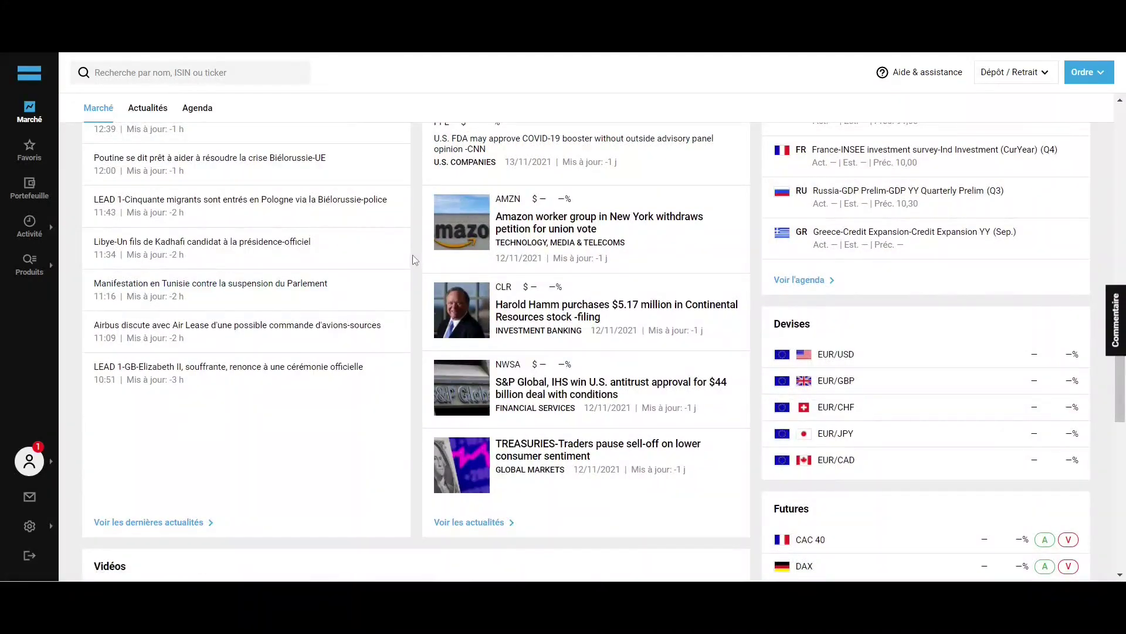
Open the Favoris list and review the saved products from first to last.
click(30, 149)
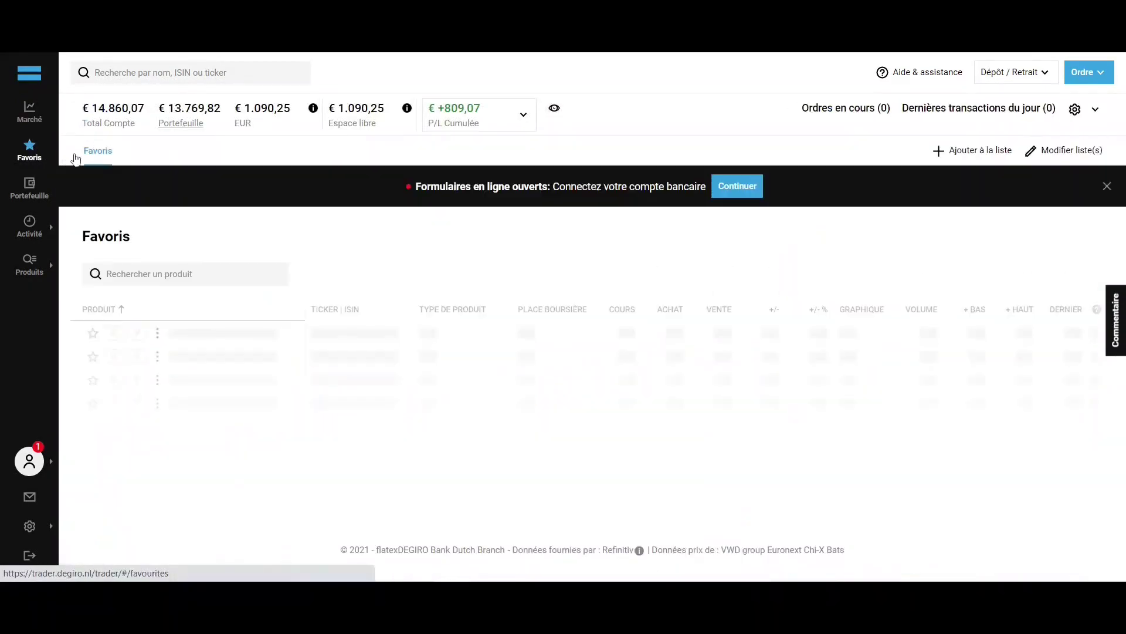
scroll(322, 230, down, 3)
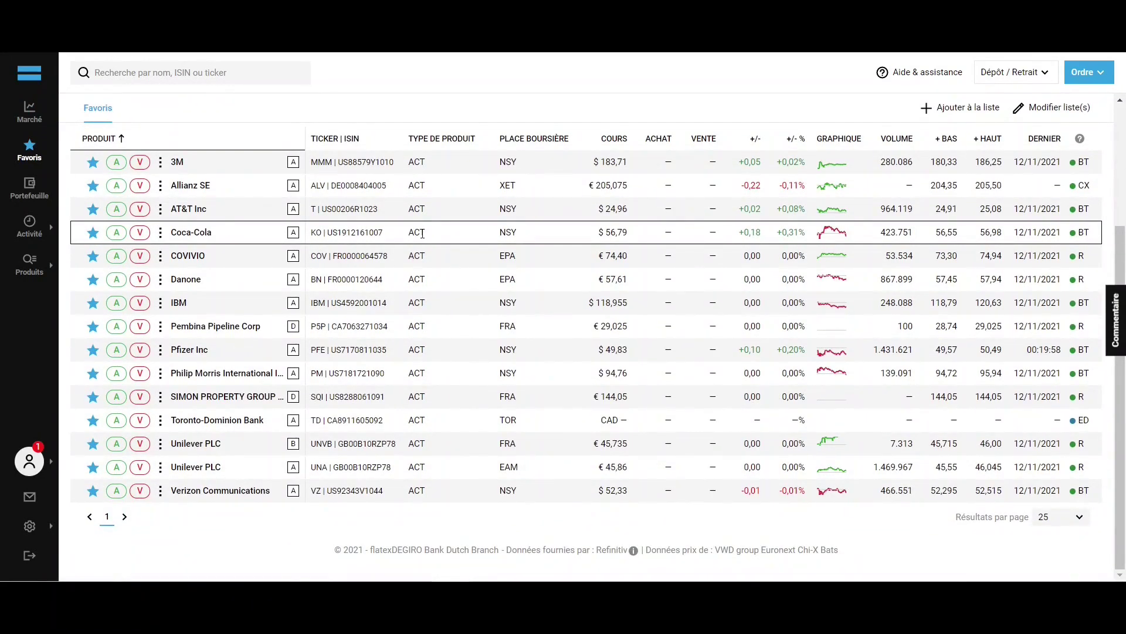
scroll(423, 233, up, 3)
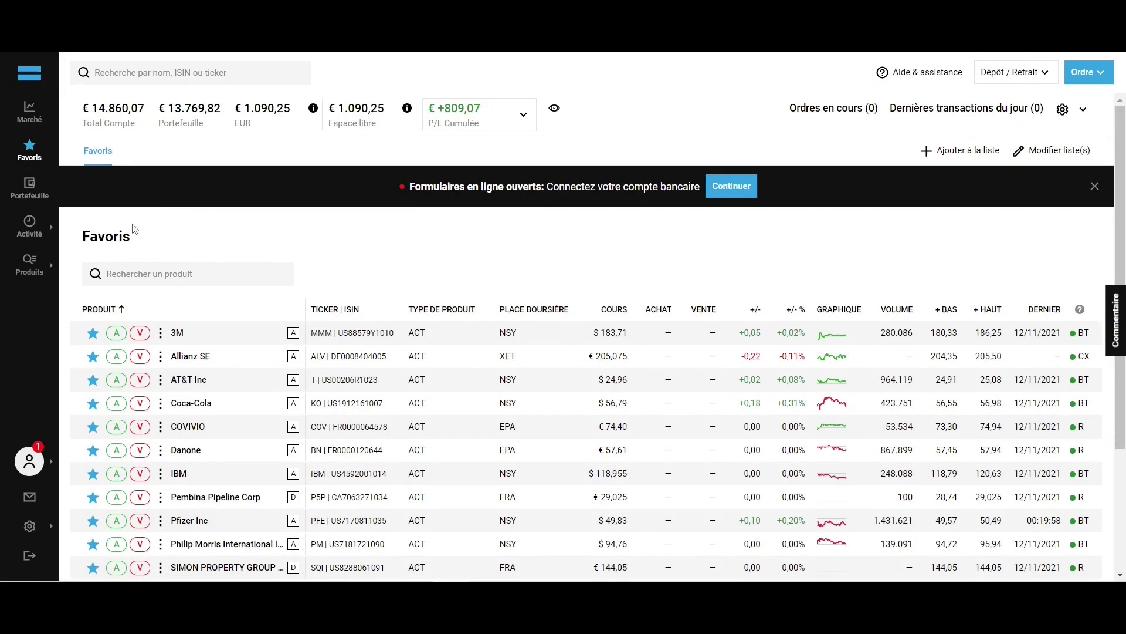
Browse the product categories and list all French stocks under Actions.
click(27, 270)
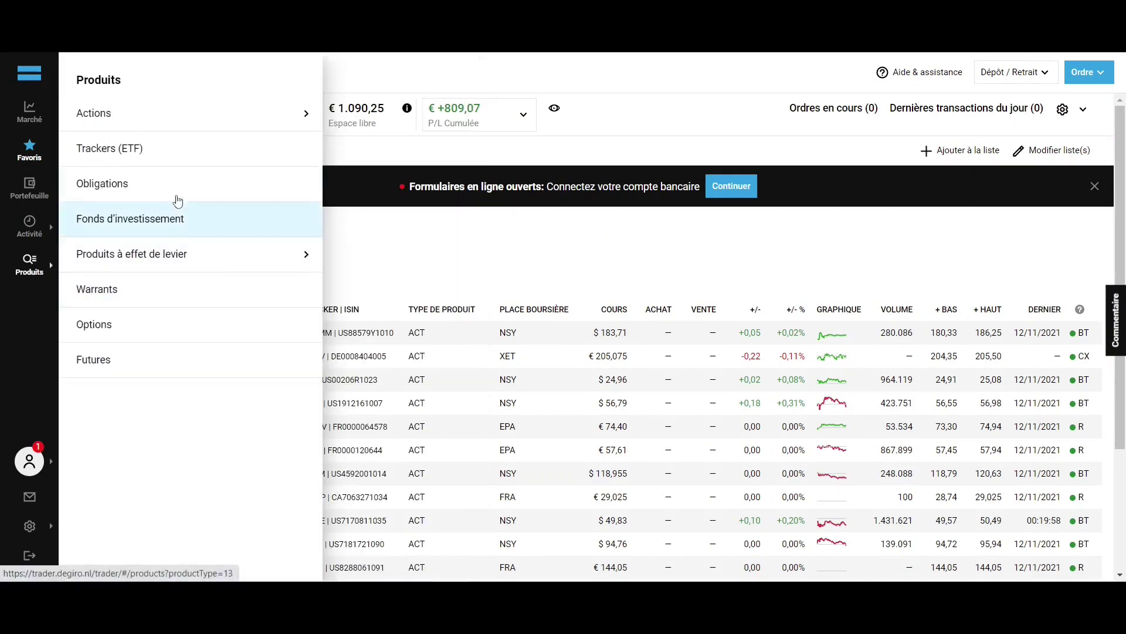
mouse_move(202, 116)
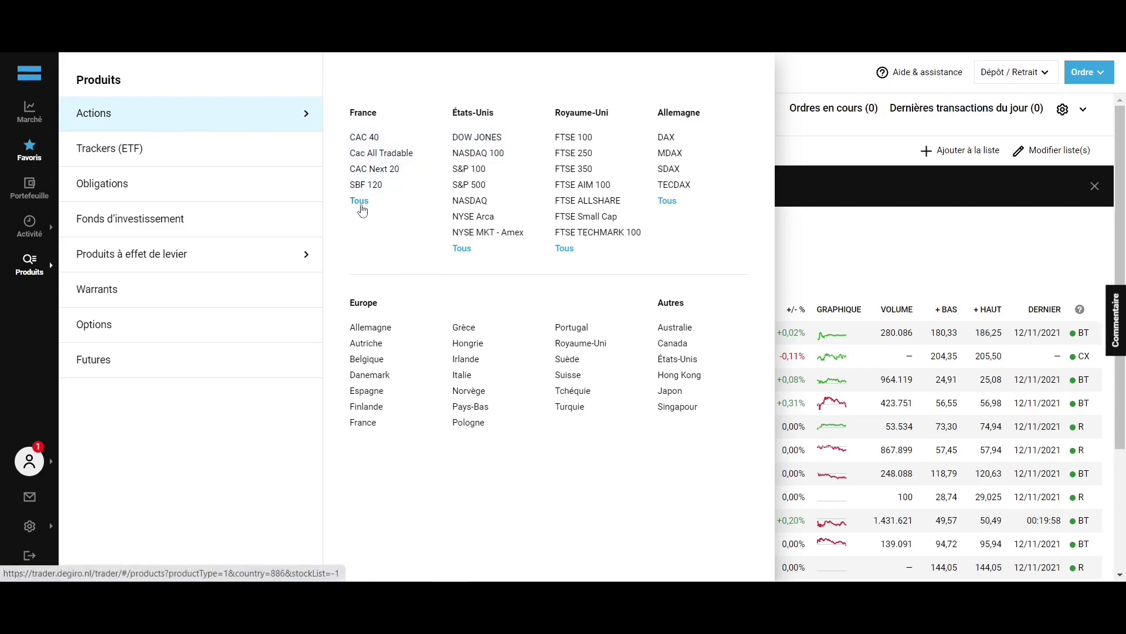
click(360, 201)
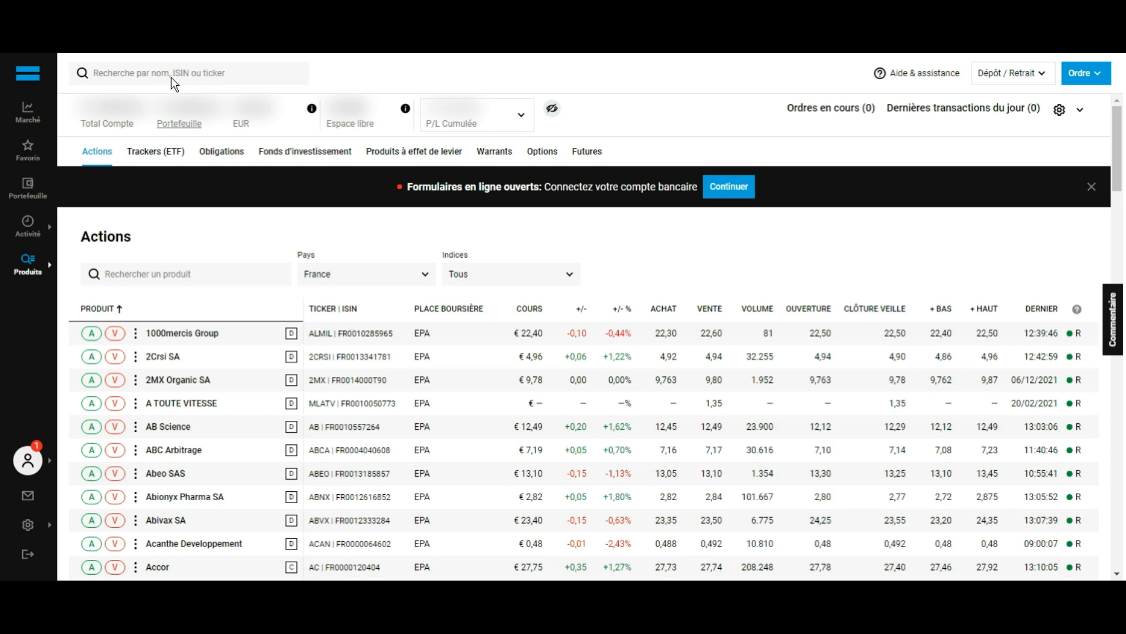
Search all products for MyBest Group SpA and open its stock page.
click(223, 83)
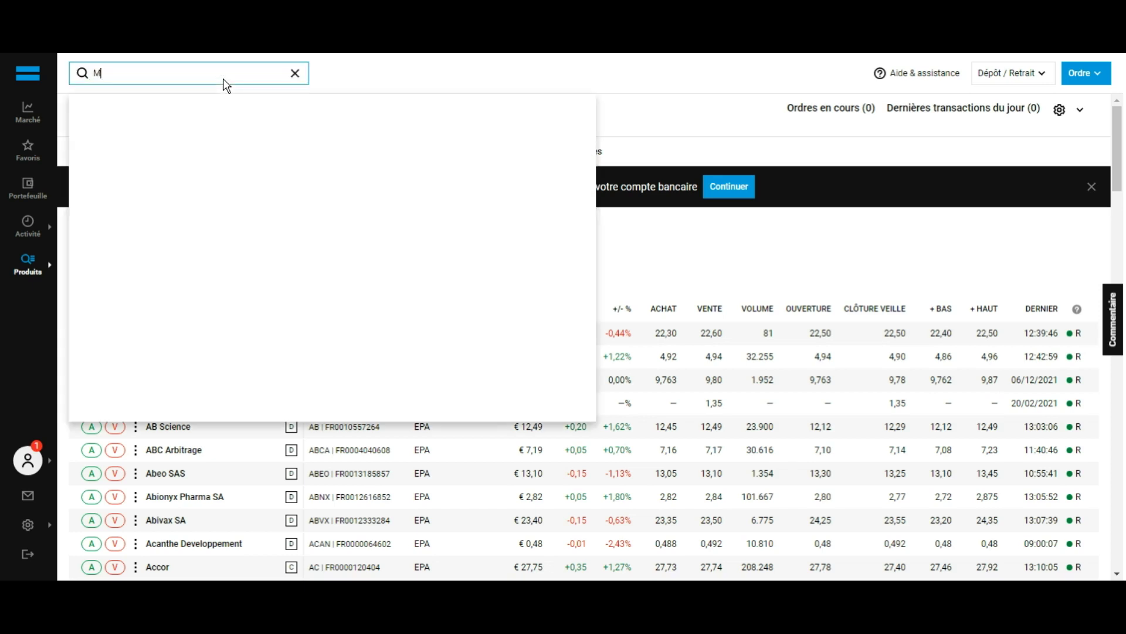
text(MyBest Group SpA)
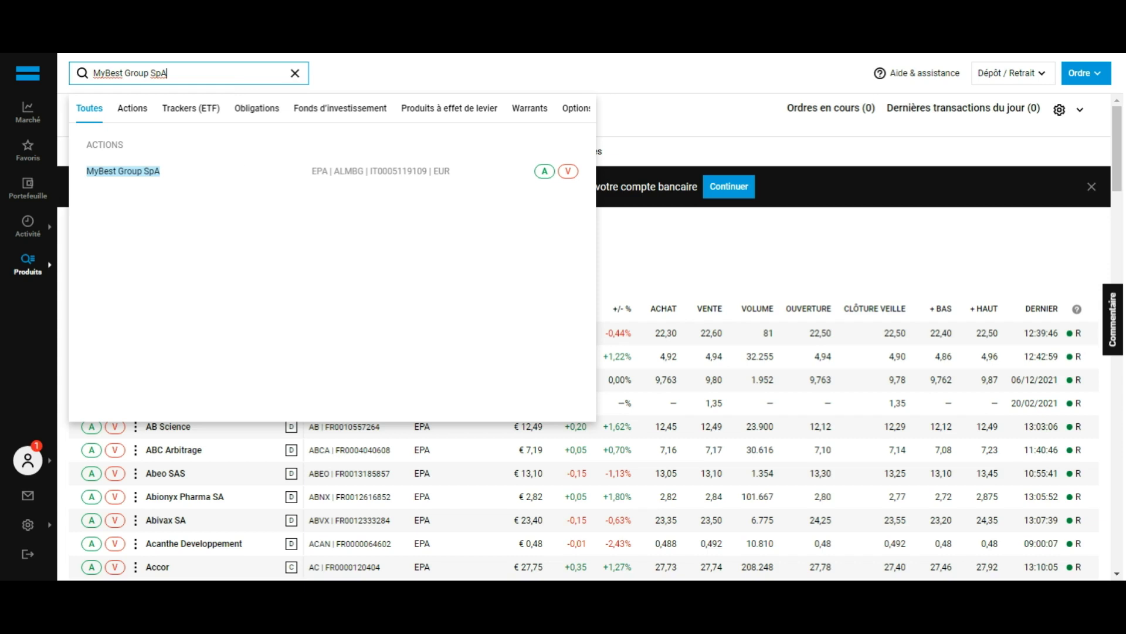
click(248, 179)
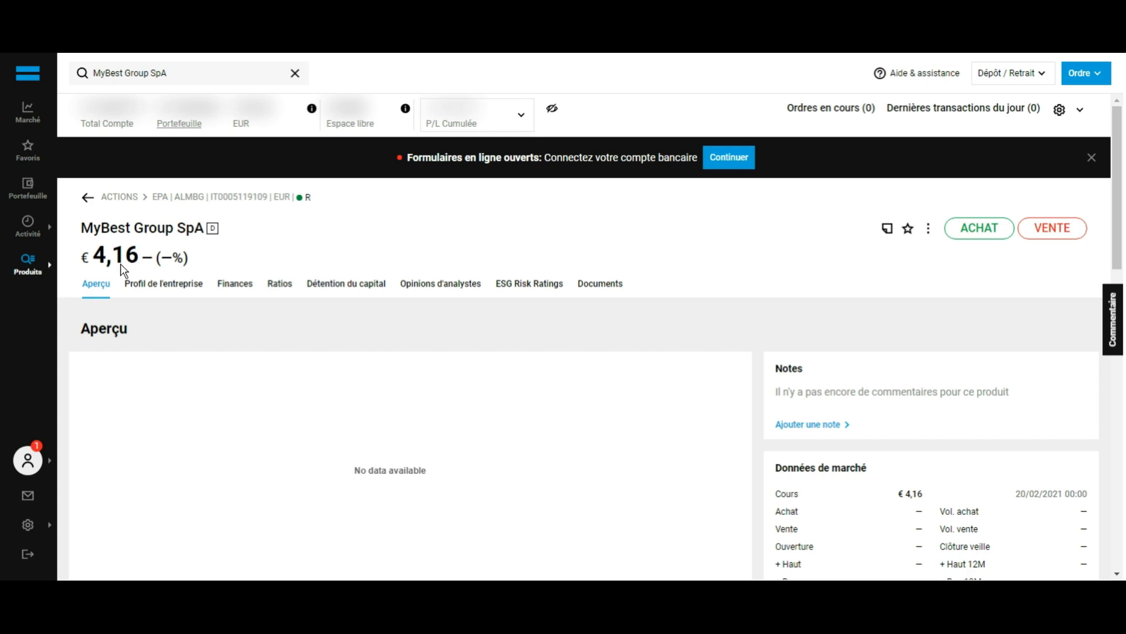
Review the Aperçu and Finances sections of the MyBest Group SpA page, and return to Aperçu.
scroll(121, 263, down, 1)
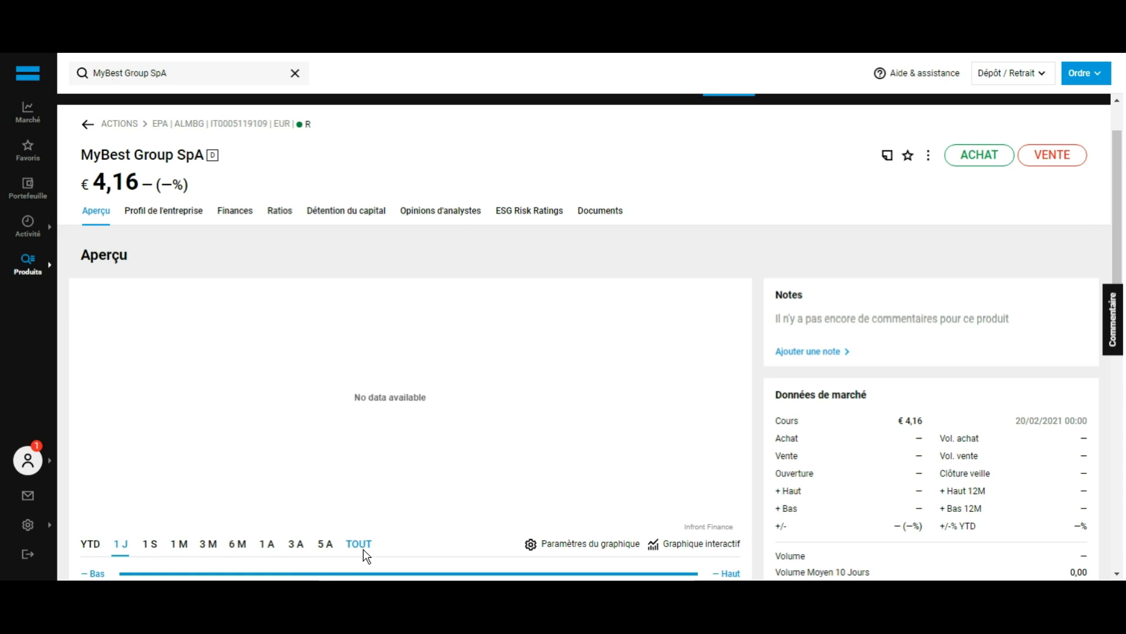
scroll(363, 548, down, 5)
scroll(332, 264, up, 5)
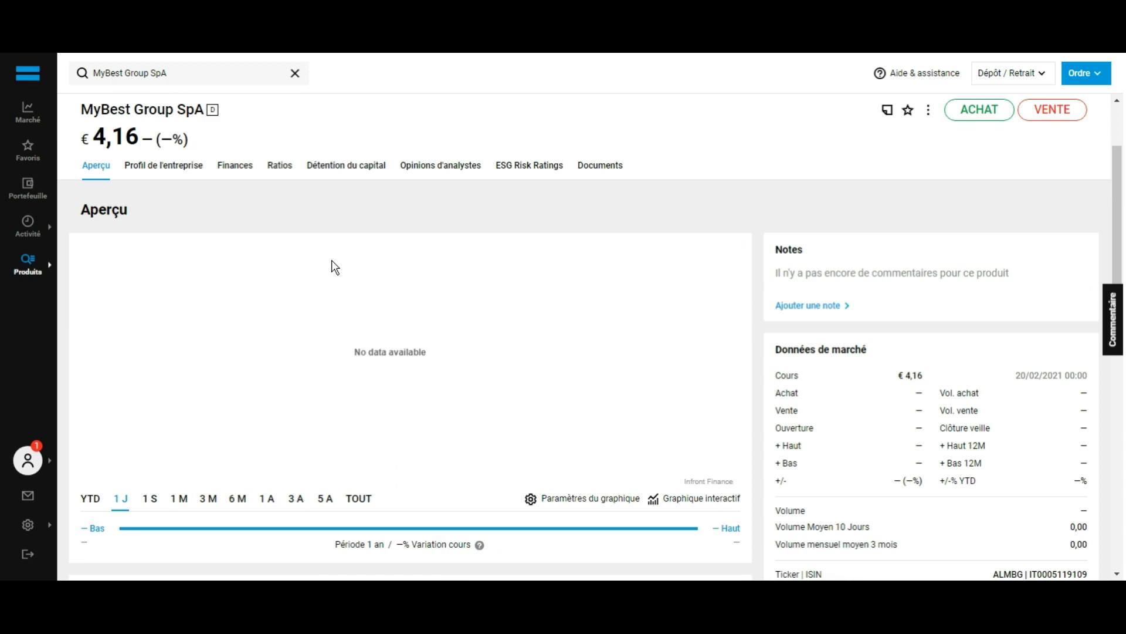
click(243, 169)
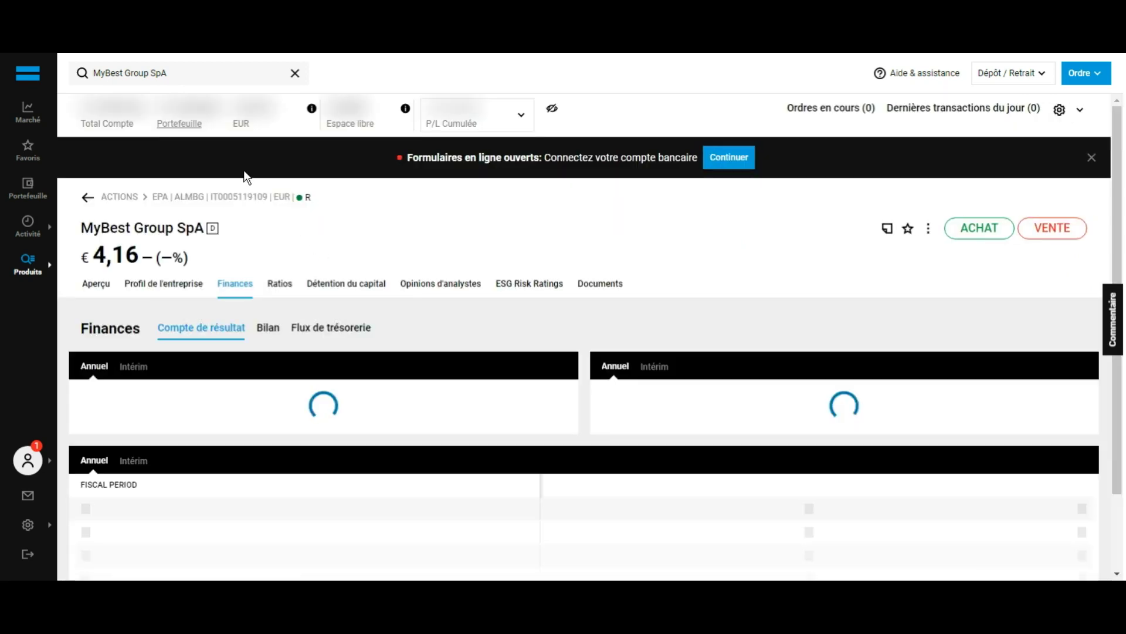
click(108, 291)
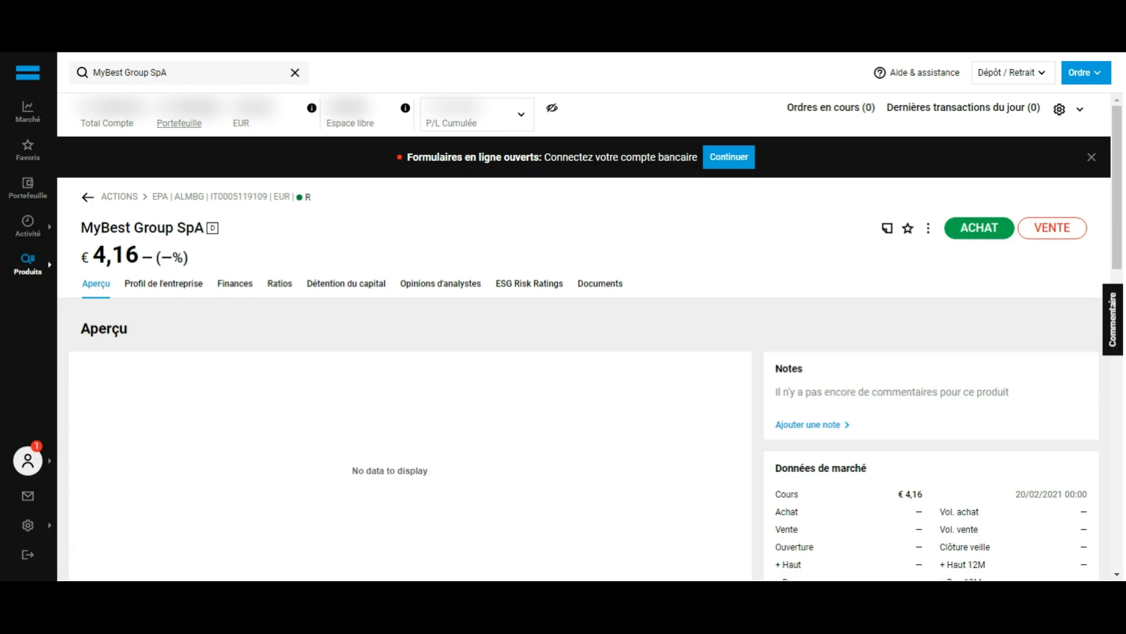
Fill in an "Au marché" buy order for MyBest Group SpA with a quantity of 1, and close the form without validating it.
click(989, 238)
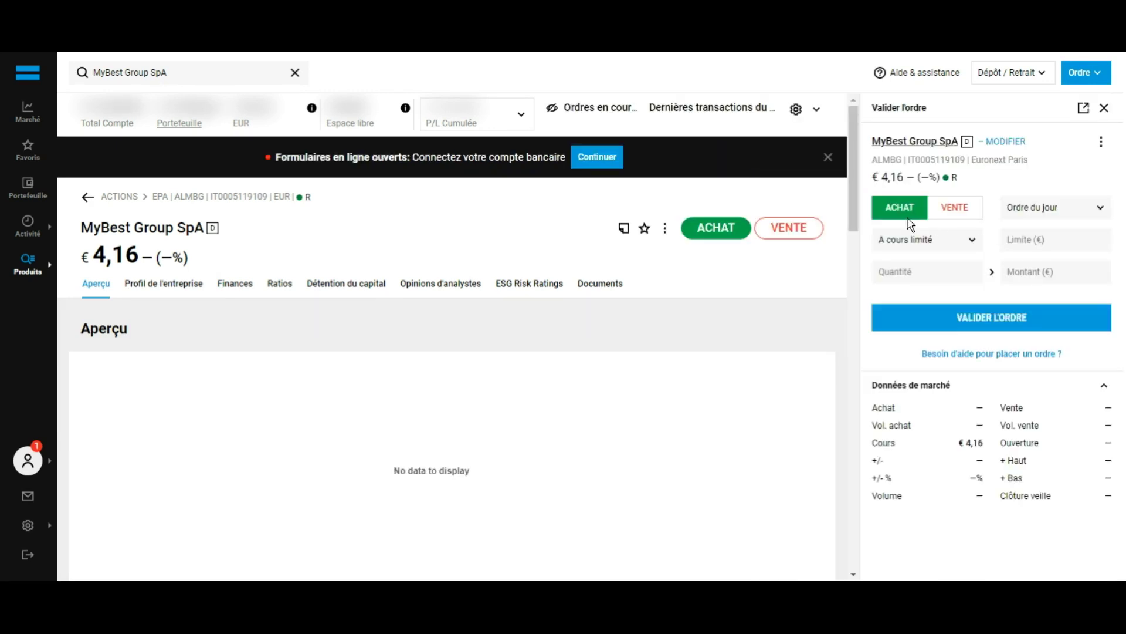
click(941, 248)
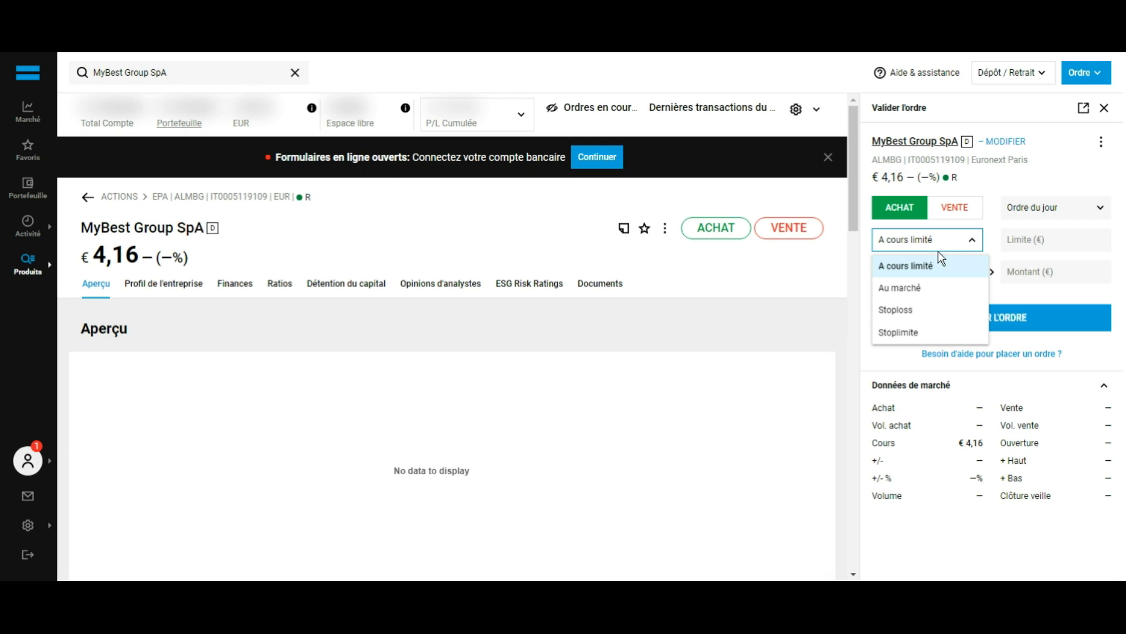
click(935, 297)
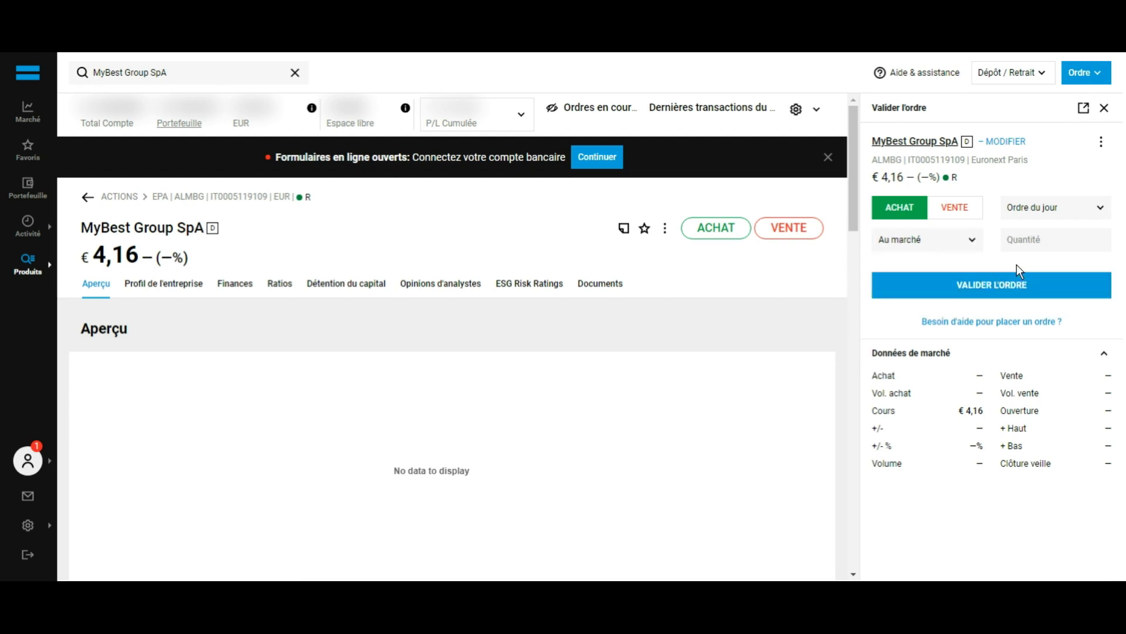
click(1049, 251)
text(1)
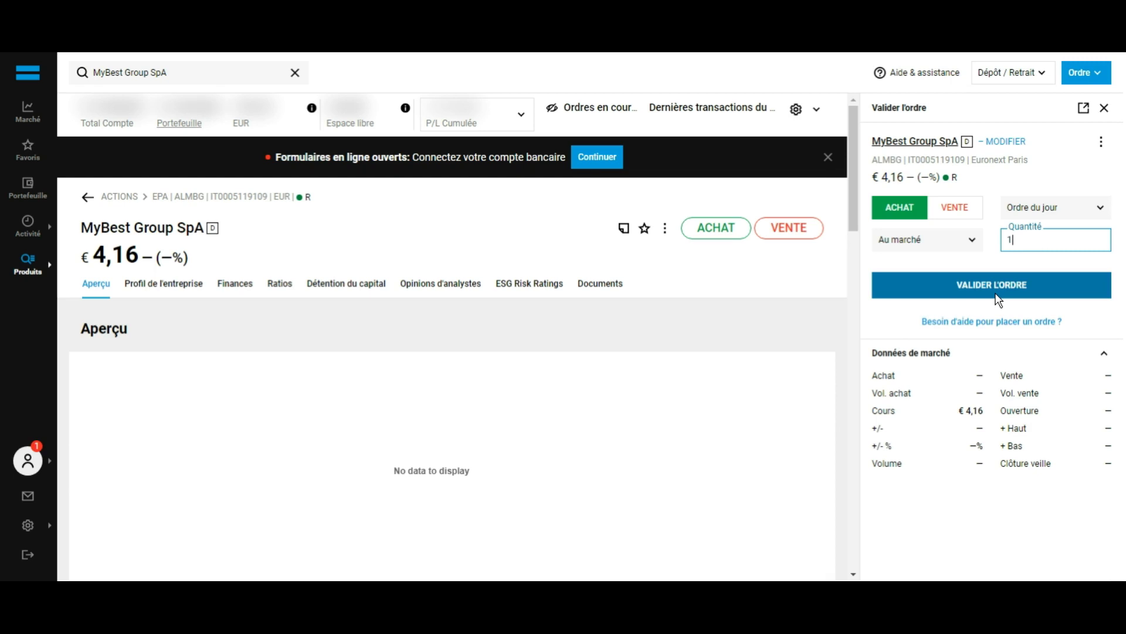
click(1104, 107)
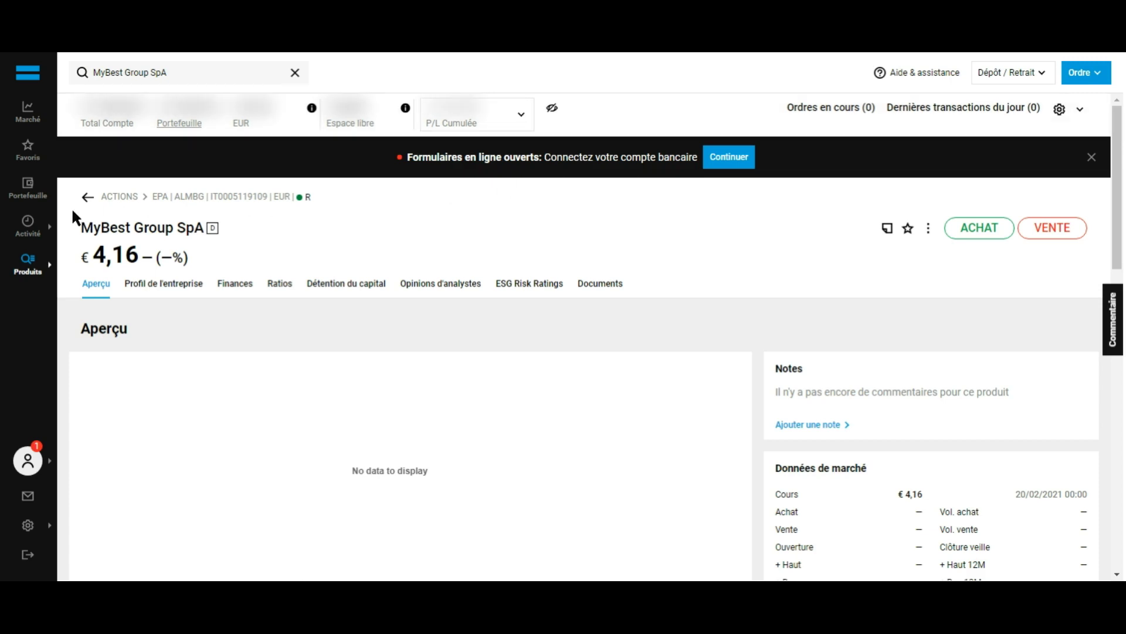
Open the Portefeuille and review the open stock positions, the Compensation FM section and the upcoming dividends.
click(34, 203)
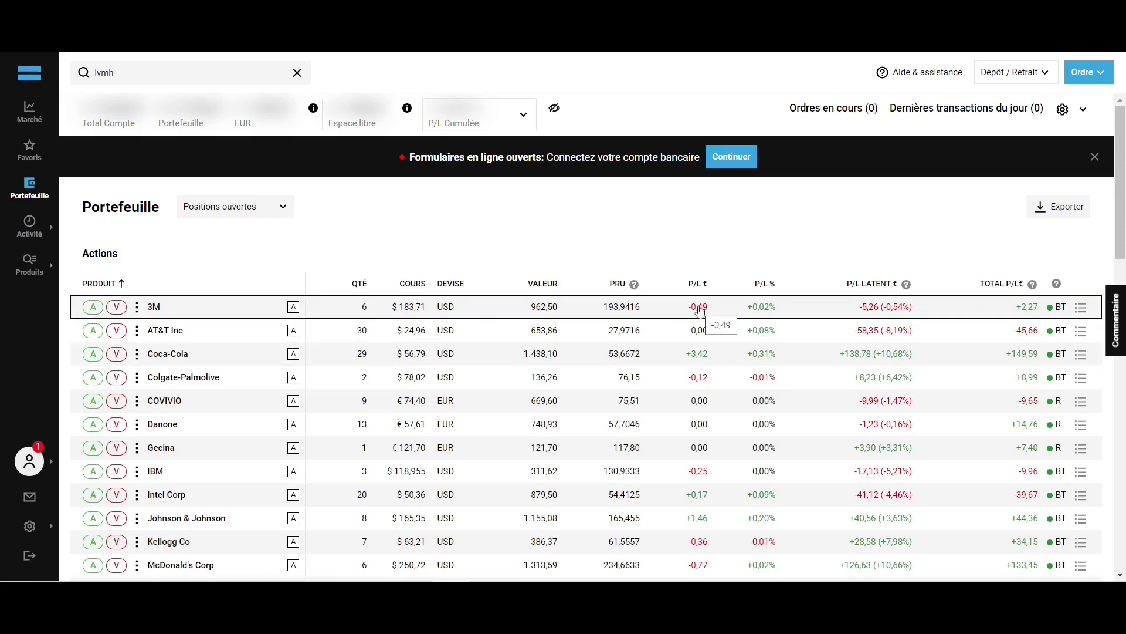
scroll(761, 291, down, 9)
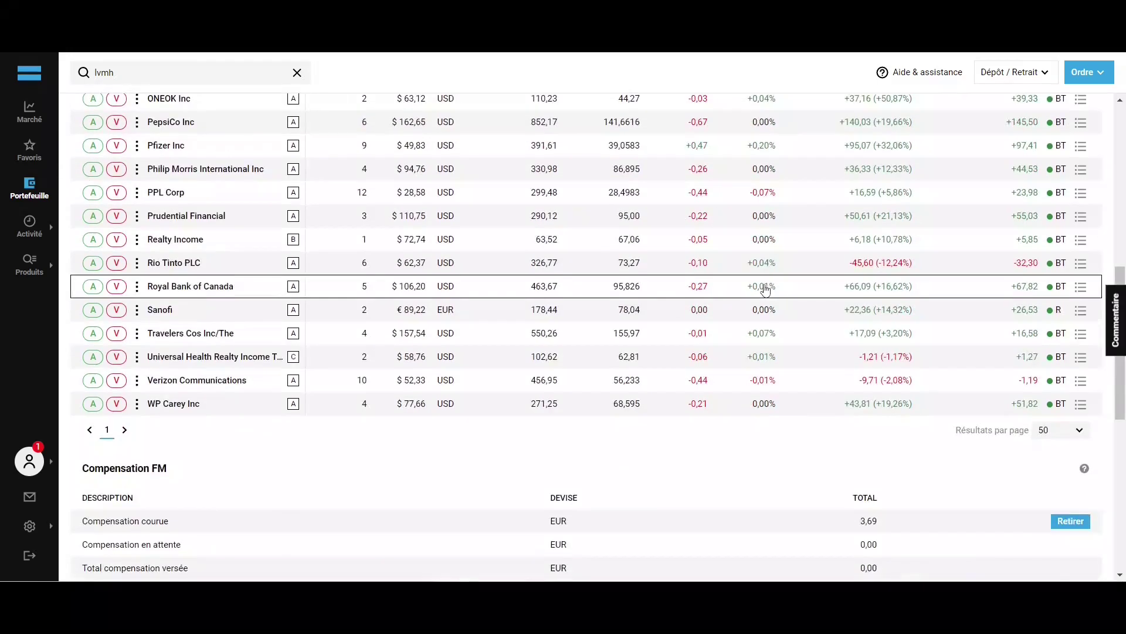
scroll(766, 290, down, 8)
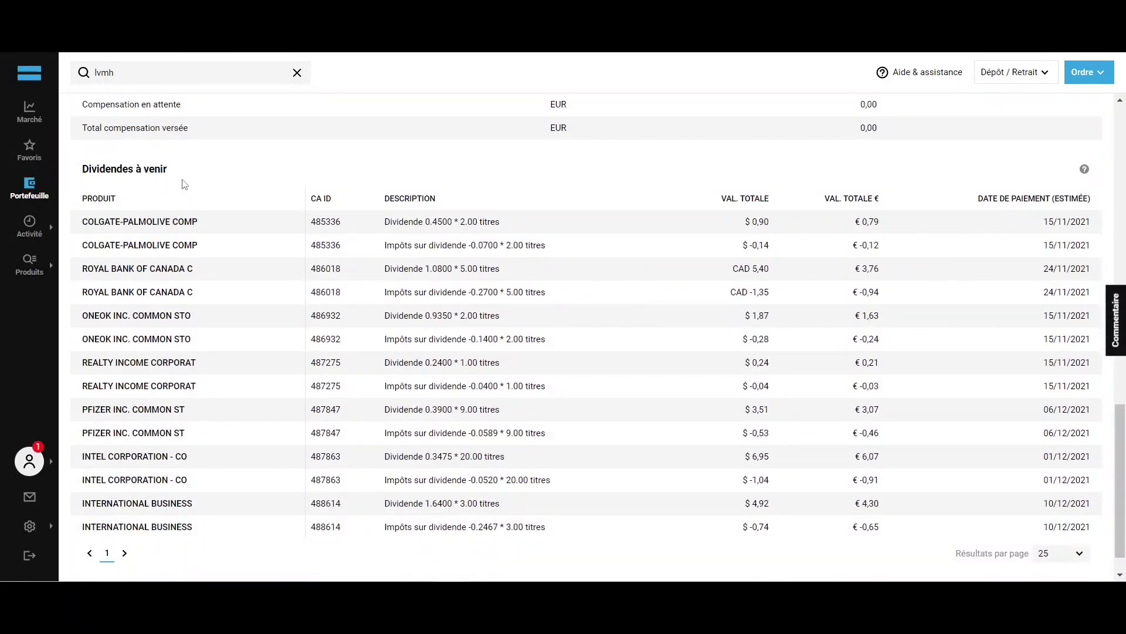
scroll(188, 194, up, 17)
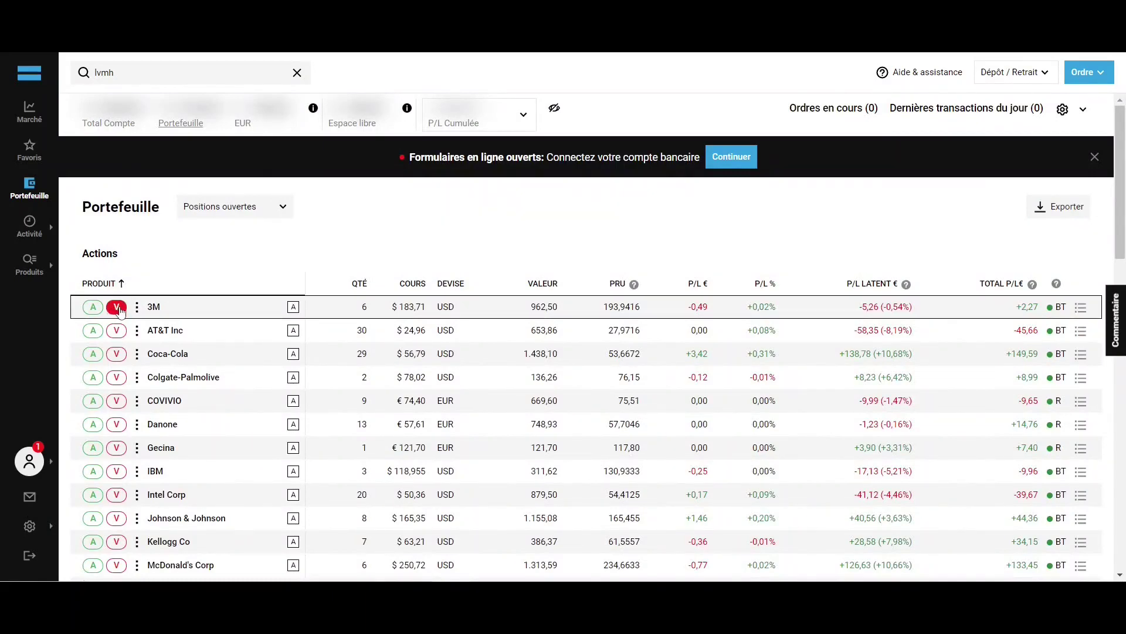
Fill in a sell order for the 3M position with order type "Au marché" and a quantity of 1.
click(117, 307)
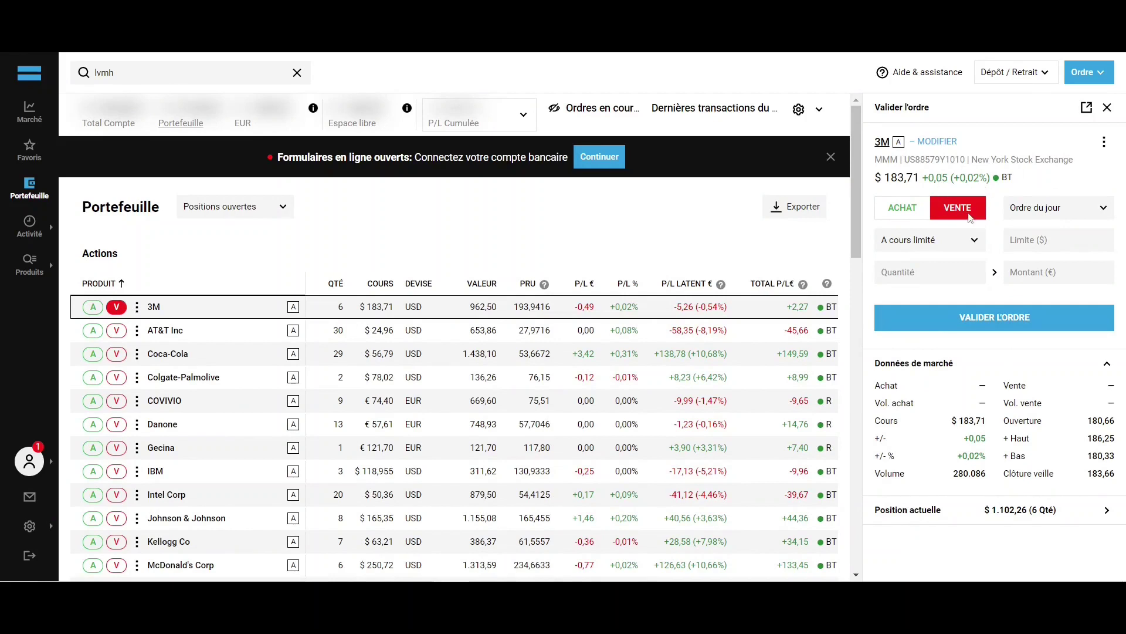
click(958, 245)
click(944, 287)
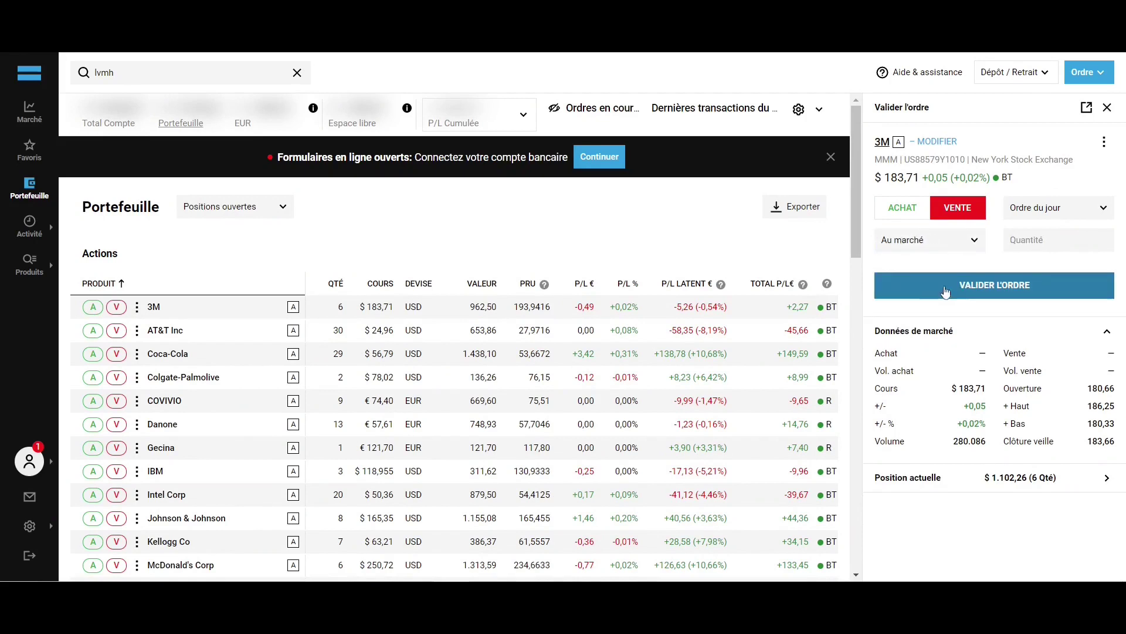
click(1035, 239)
text(1)
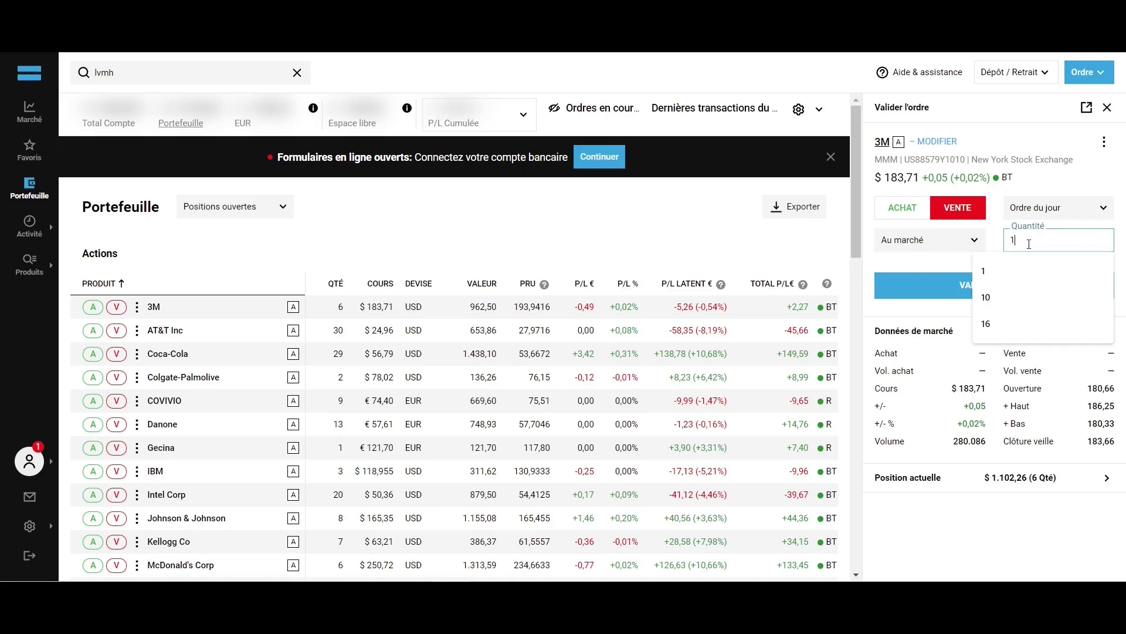
click(995, 227)
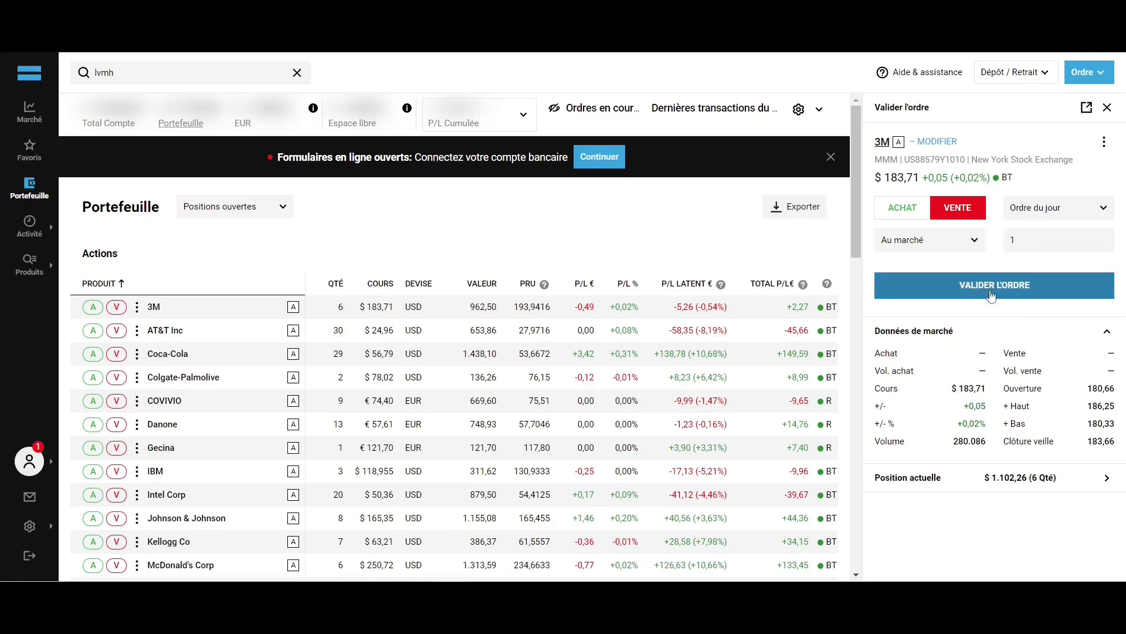